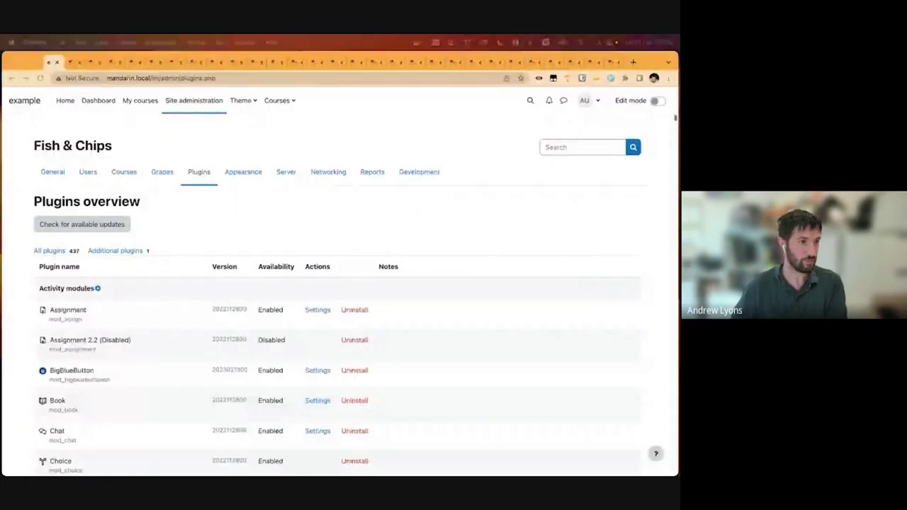
Step: On the older site, review the plugins listing, Manage activities, antivirus and authentication pages, noting the Hide/Show column
left_click(516, 247)
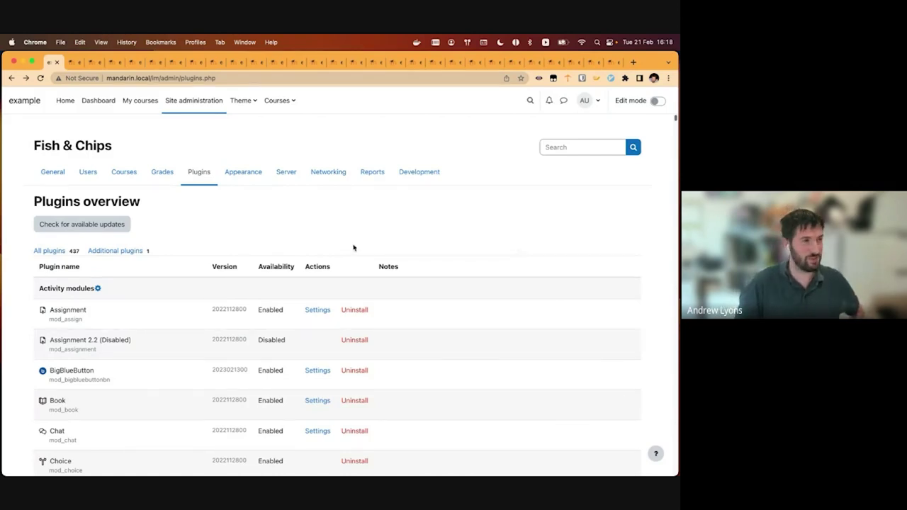
key("super+bracketleft")
key("super+bracketleft")
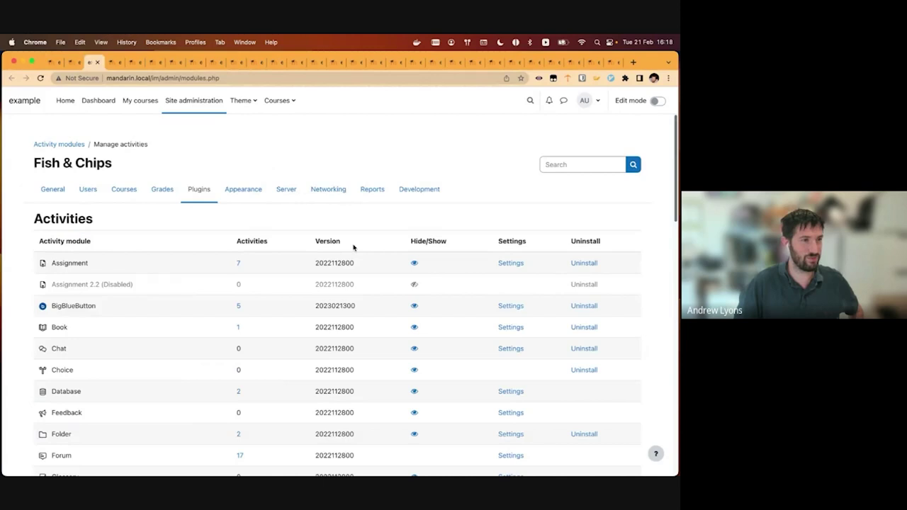
key("super+bracketleft")
key("super+bracketleft")
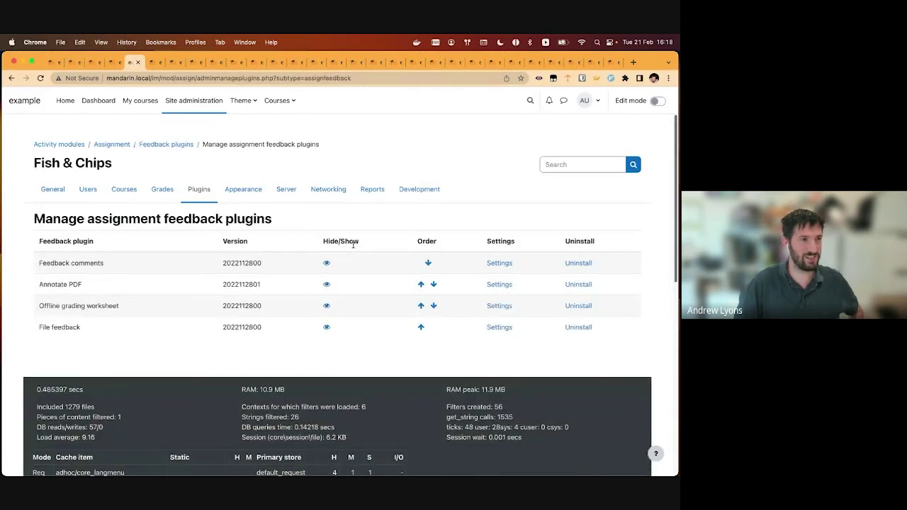
key("super+bracketleft")
key("super+bracketleft")
key("super+bracketleft")
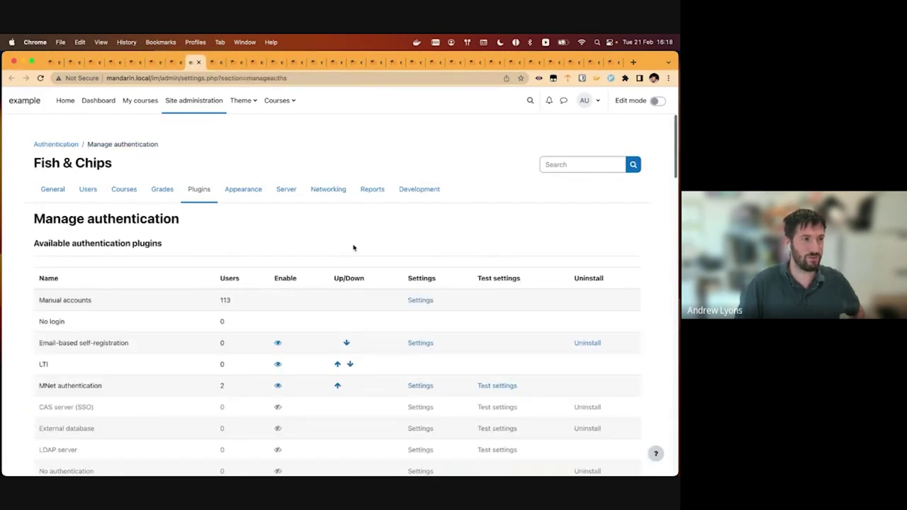
key("super+bracketleft")
key("super+bracketleft")
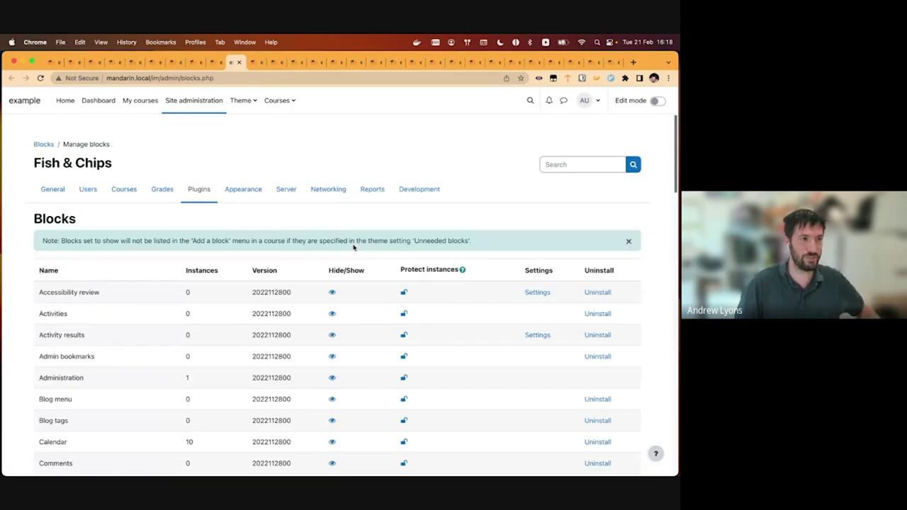
triple_click(350, 268)
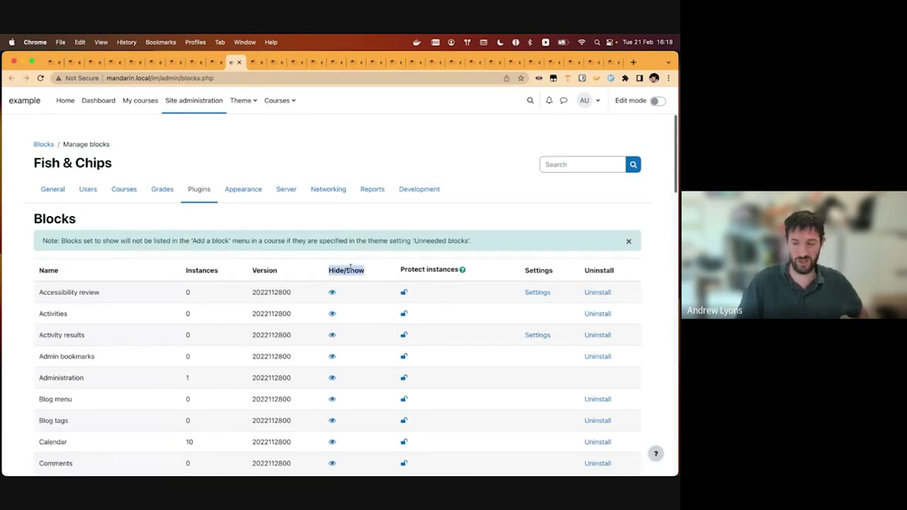
Step: Continue to Manage content types and course formats, then show both site windows side by side
key("super+alt+Right")
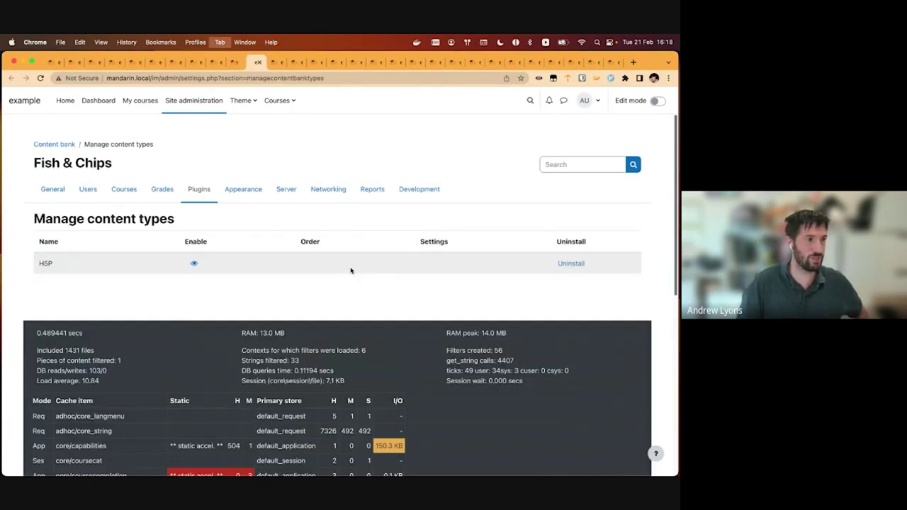
key("super+alt+Right")
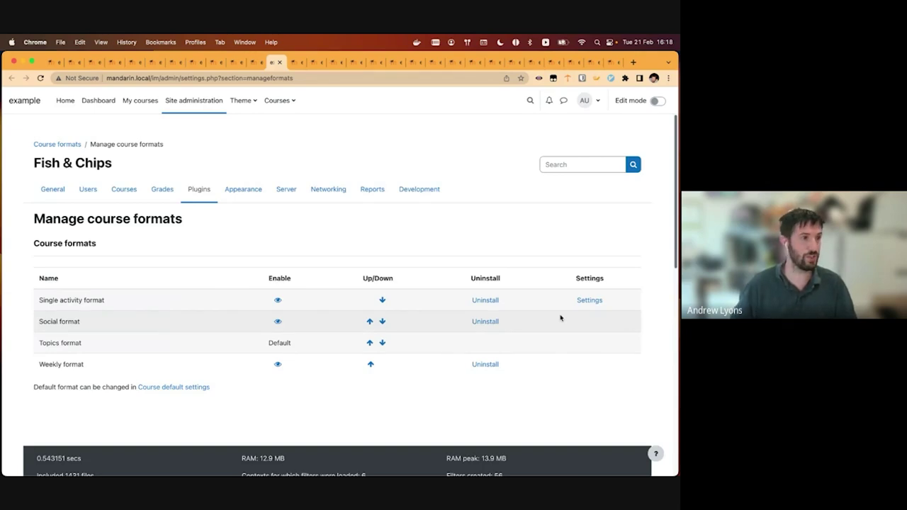
key("ctrl+Down")
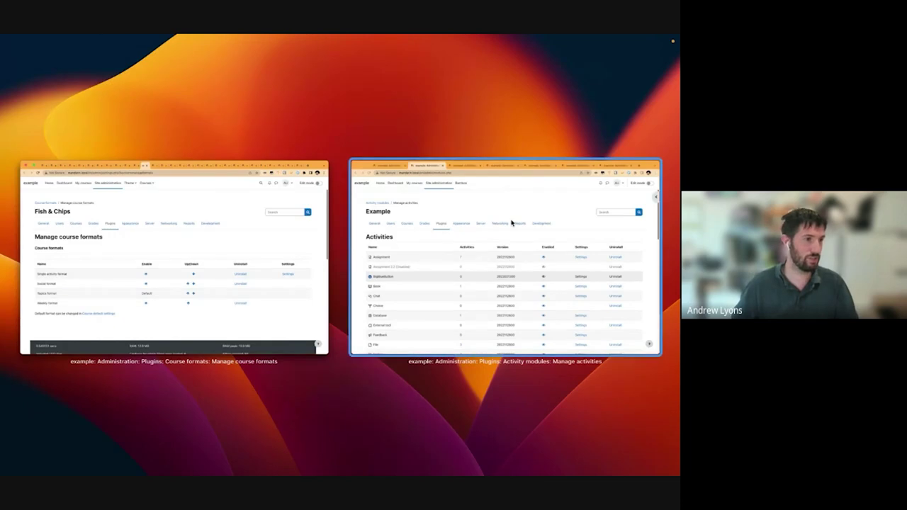
Step: On the newer site, step through the plugins listing, activities and blocks pages (noting Protect instances) to Manage editors
left_click(512, 223)
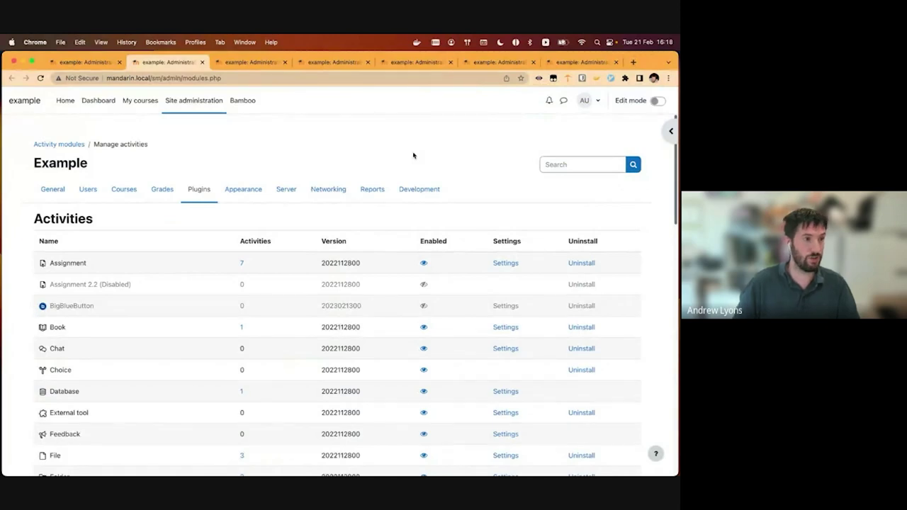
key("ctrl+shift+Tab")
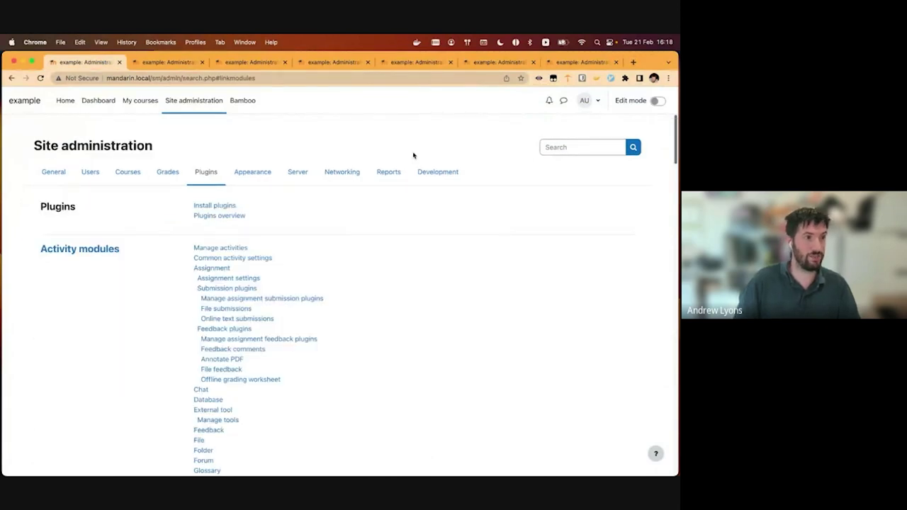
key("ctrl+Tab")
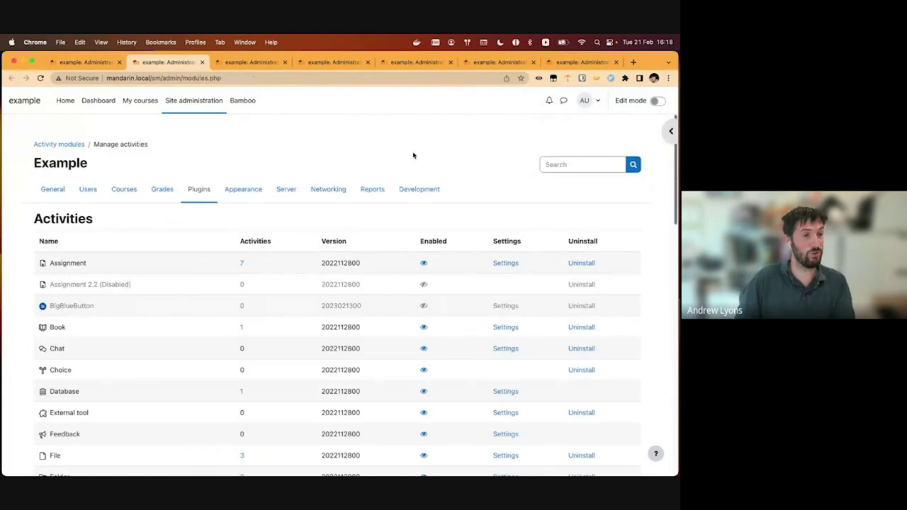
key("ctrl+Tab")
key("ctrl+Tab")
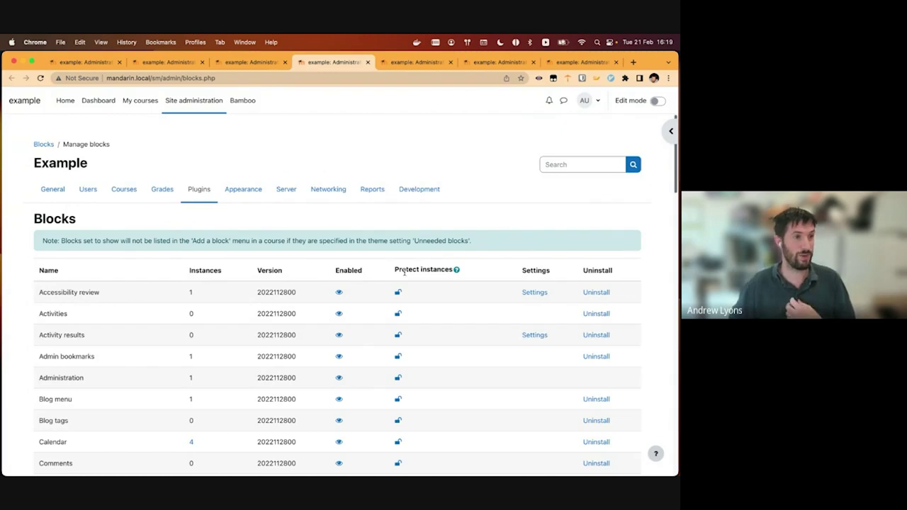
mouse_move(405, 277)
left_mouse_down()
mouse_move(411, 340)
mouse_move(408, 268)
left_mouse_up()
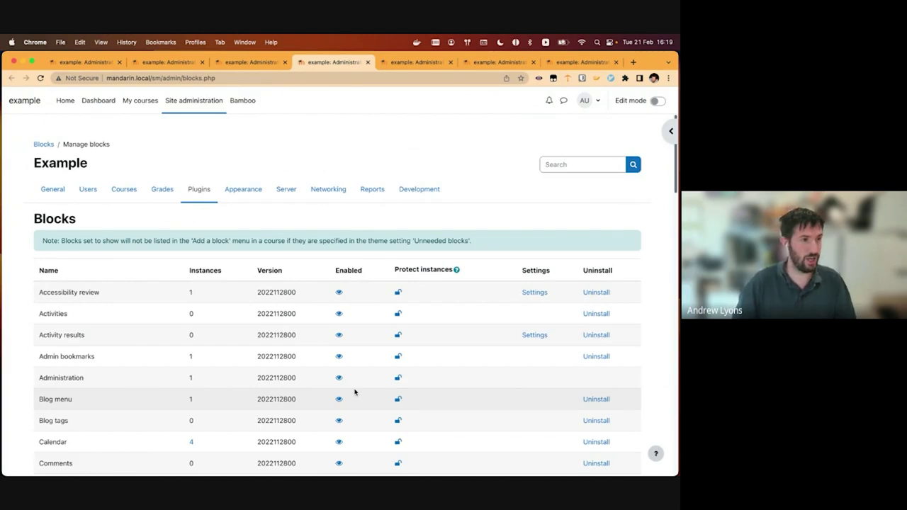
key("ctrl+Tab")
key("ctrl+Tab")
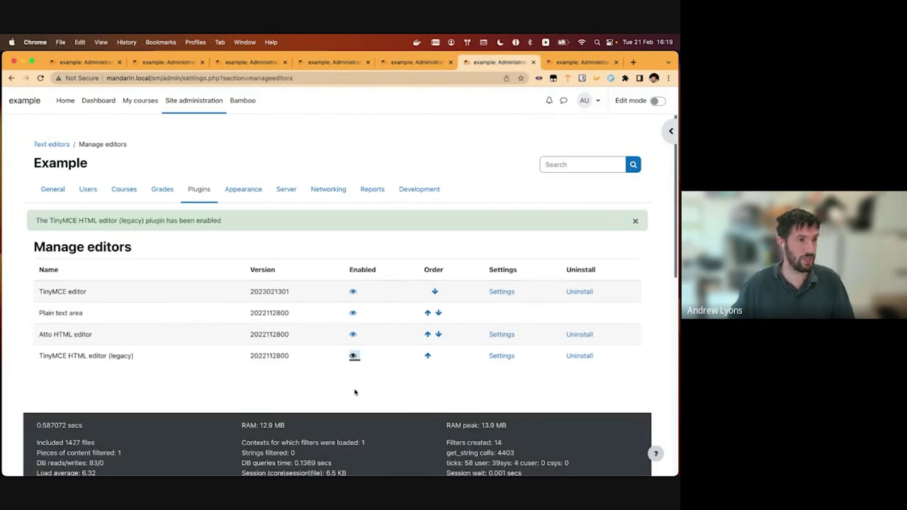
Step: Disable Plain text area, keep Atto enabled, and move Atto up to second place above TinyMCE (legacy)
left_click(353, 335)
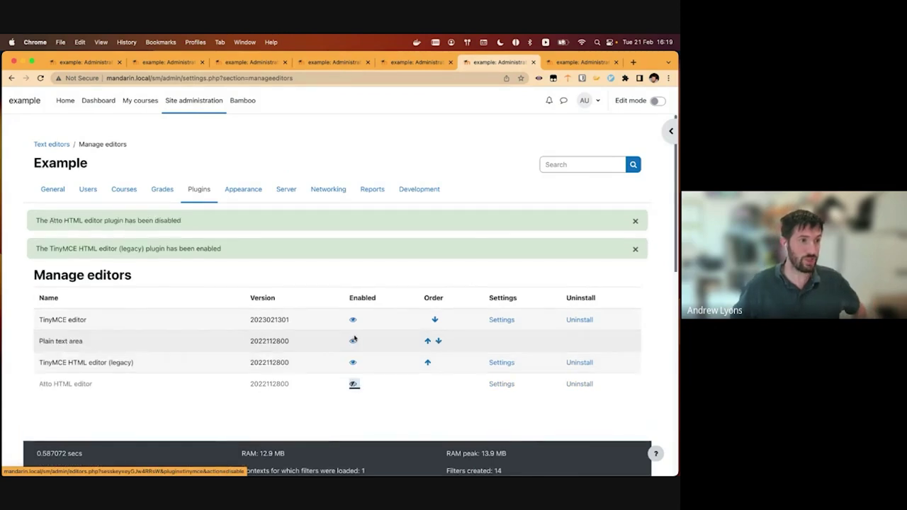
left_click(353, 341)
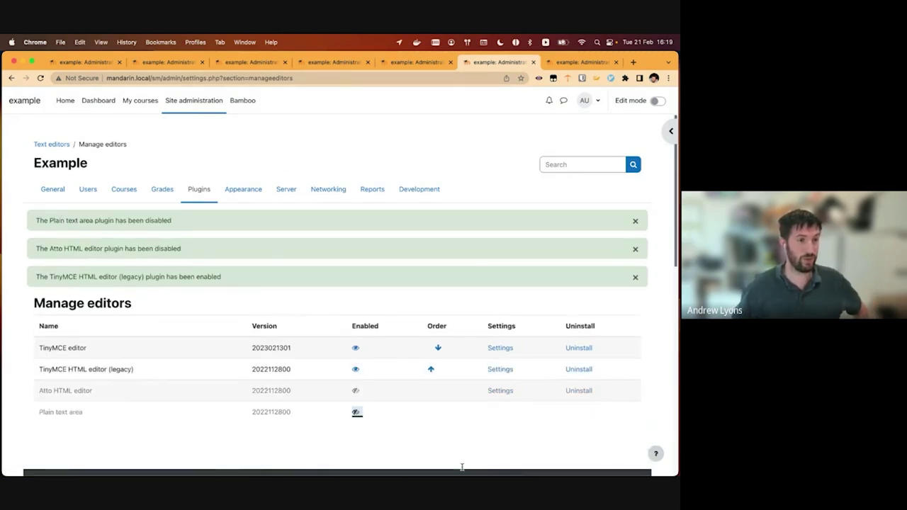
left_click(356, 391)
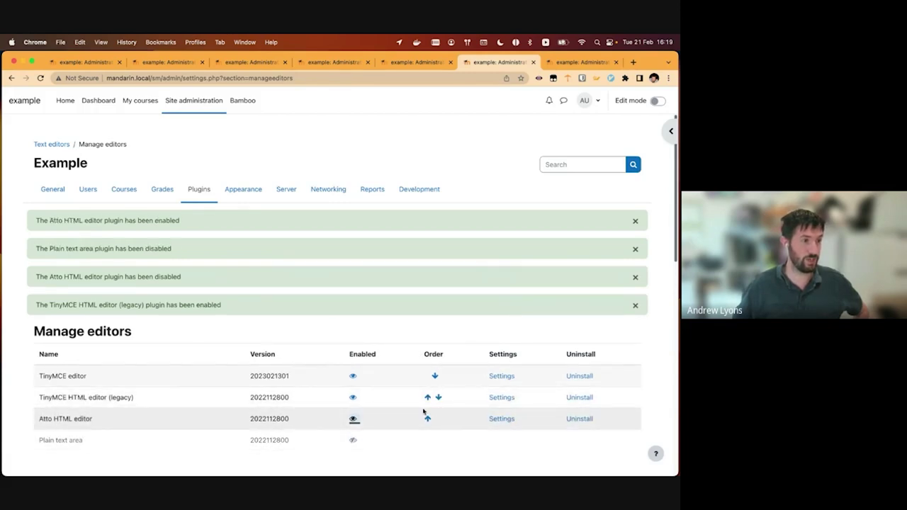
left_click(428, 417)
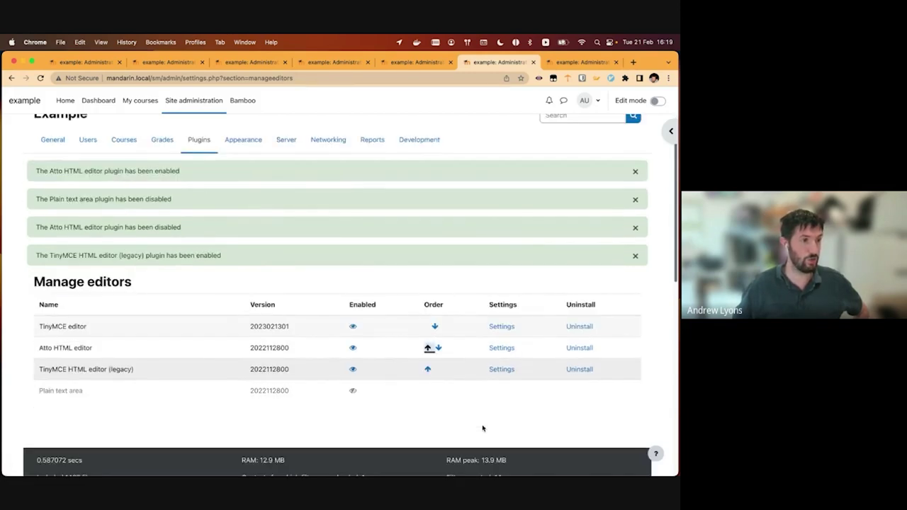
key("super+alt+Left")
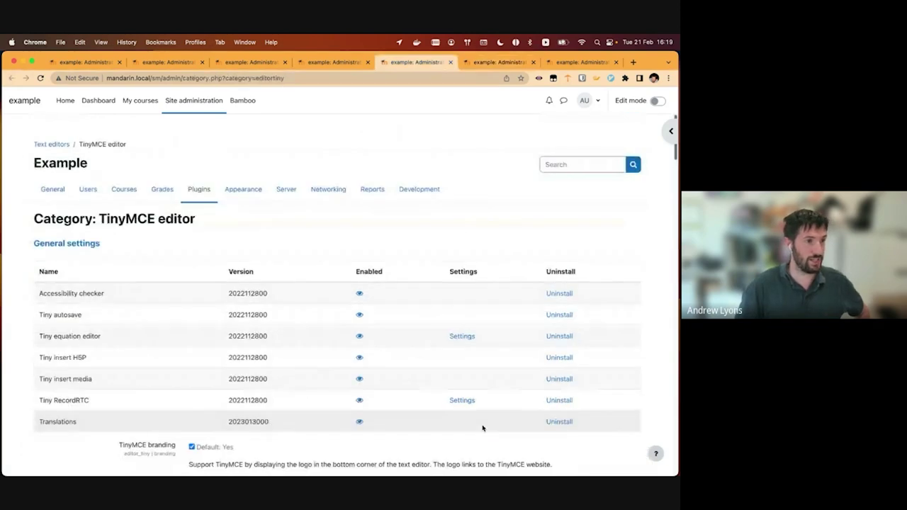
key("super+alt+Left")
scroll(460, 404, "down", 3)
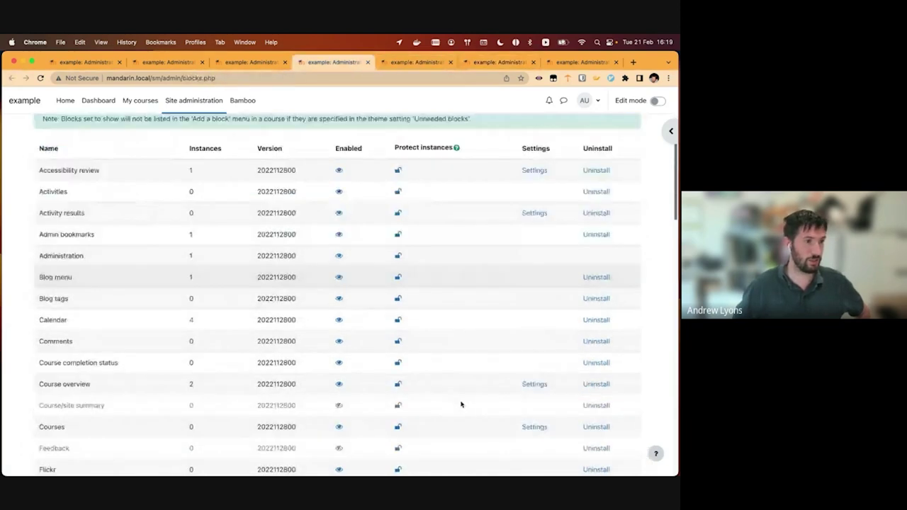
left_click(397, 277)
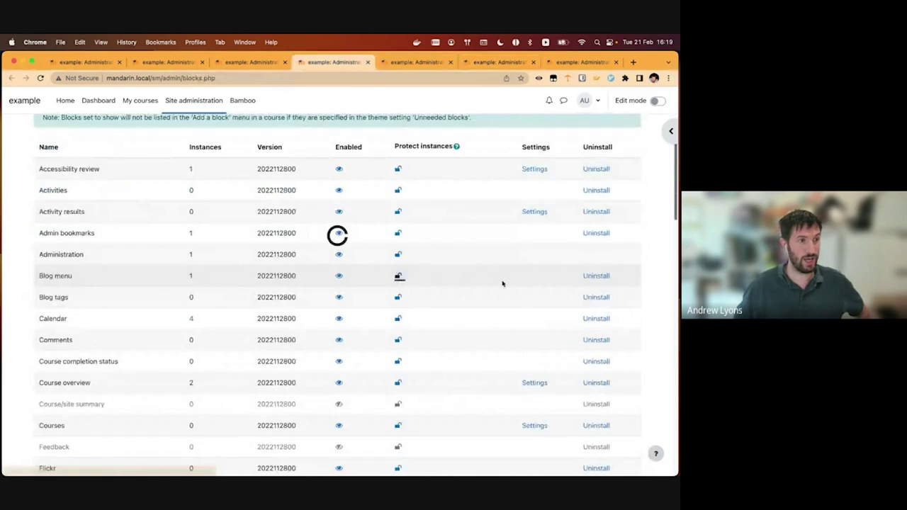
left_click(399, 277)
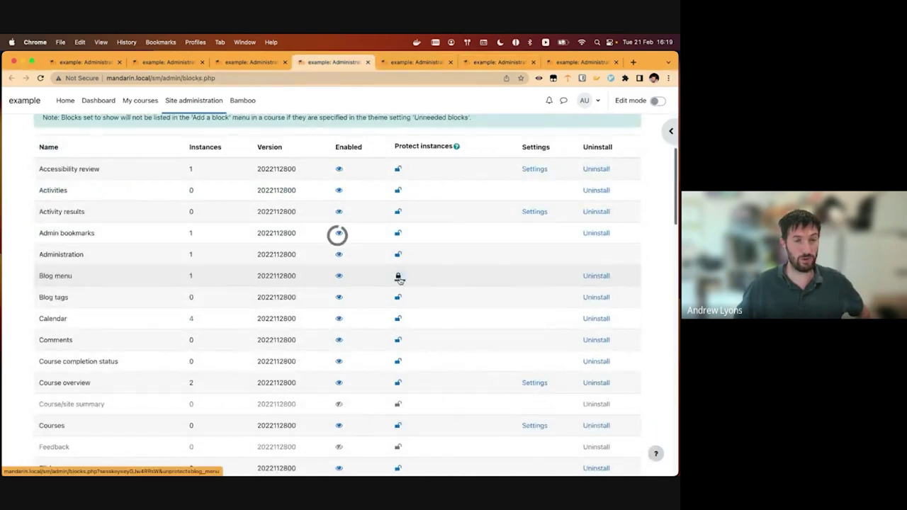
left_click(398, 277)
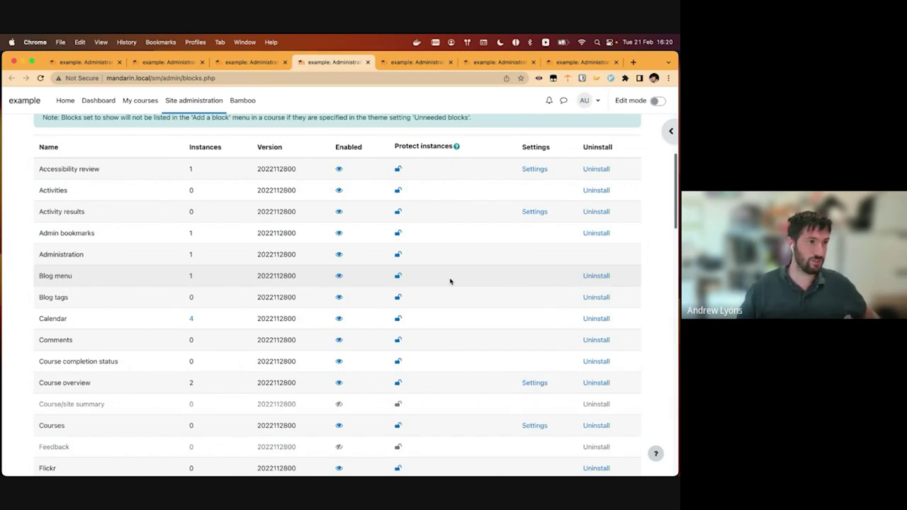
left_click(173, 62)
left_click(251, 62)
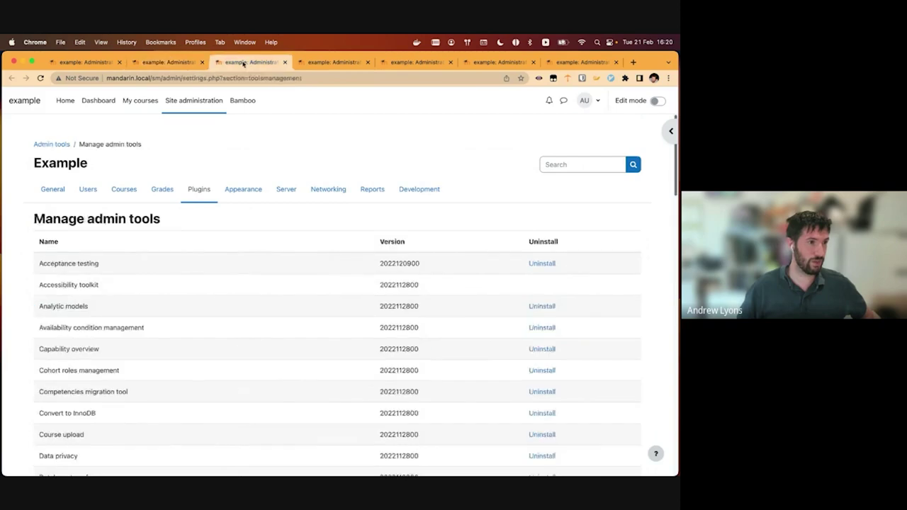
left_click(407, 63)
left_click(496, 62)
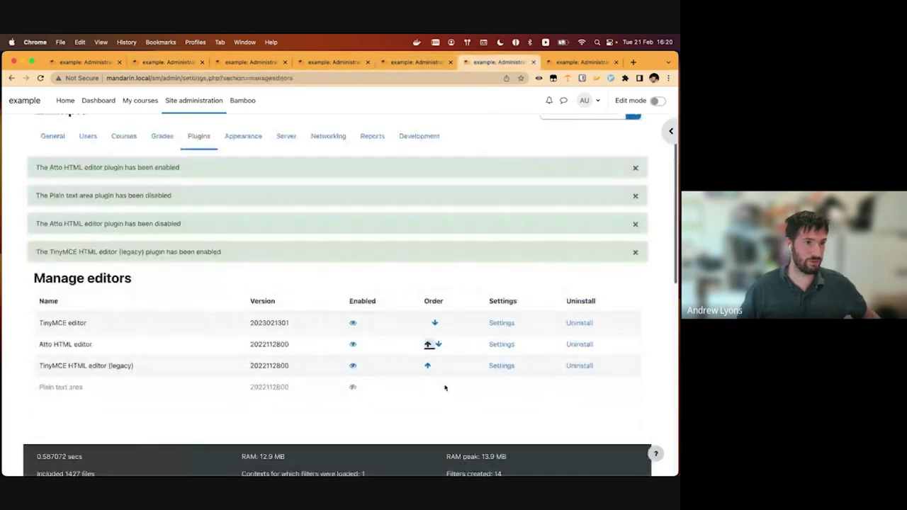